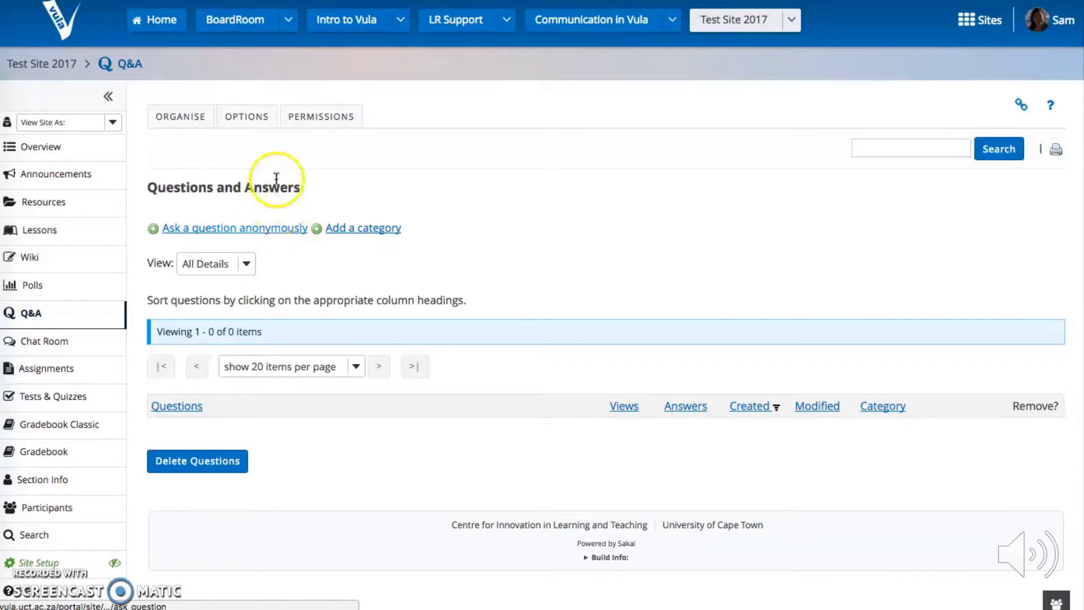
In the Q&A options, enable question moderation, turn off anonymous questions and save the settings
{"action": "left_click", "coordinate": [249, 123]}
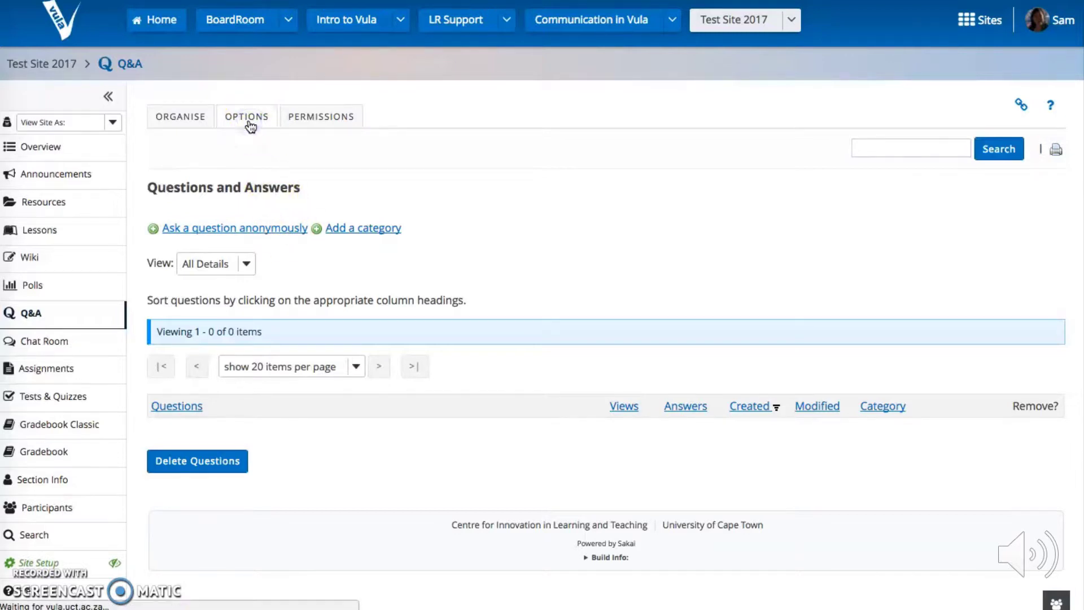
{"action": "left_click", "coordinate": [264, 178]}
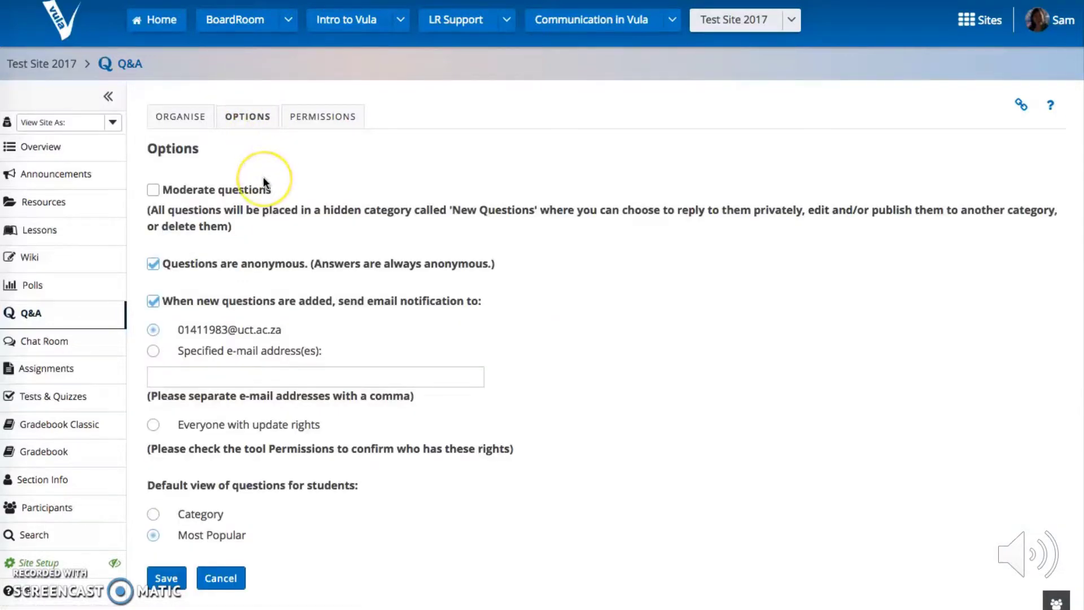
{"action": "scroll", "coordinate": [263, 179], "scroll_direction": "down", "scroll_amount": 1}
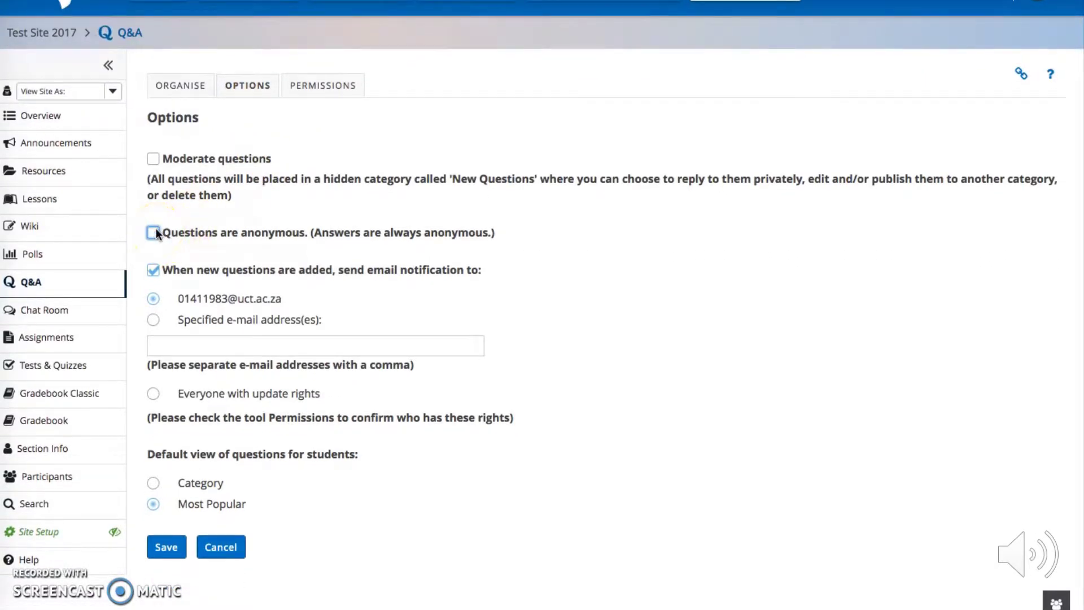
{"action": "left_click", "coordinate": [156, 164]}
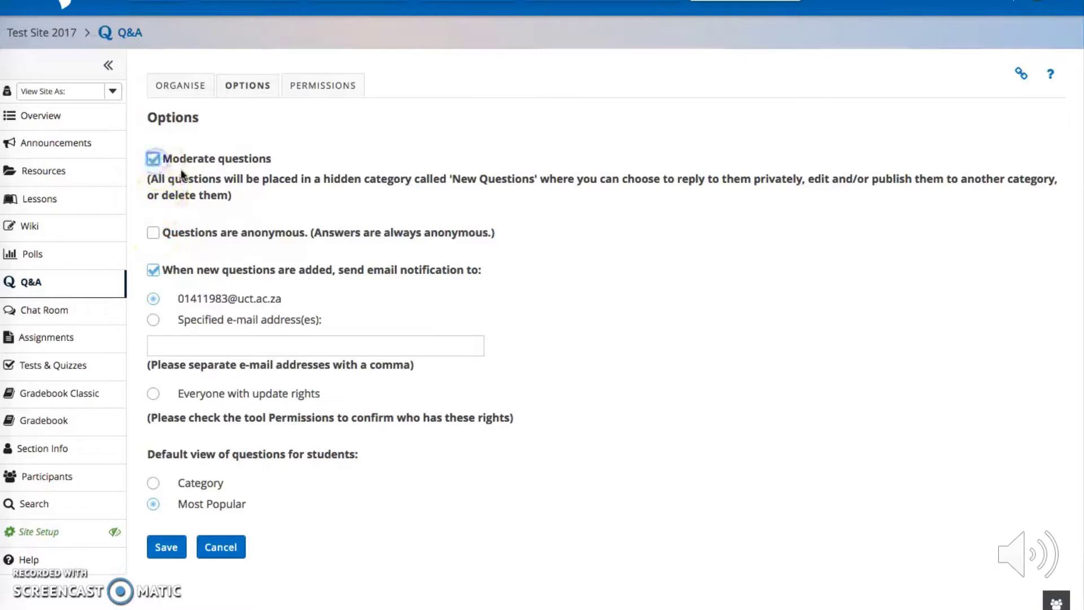
{"action": "scroll", "coordinate": [290, 198], "scroll_direction": "down", "scroll_amount": 3}
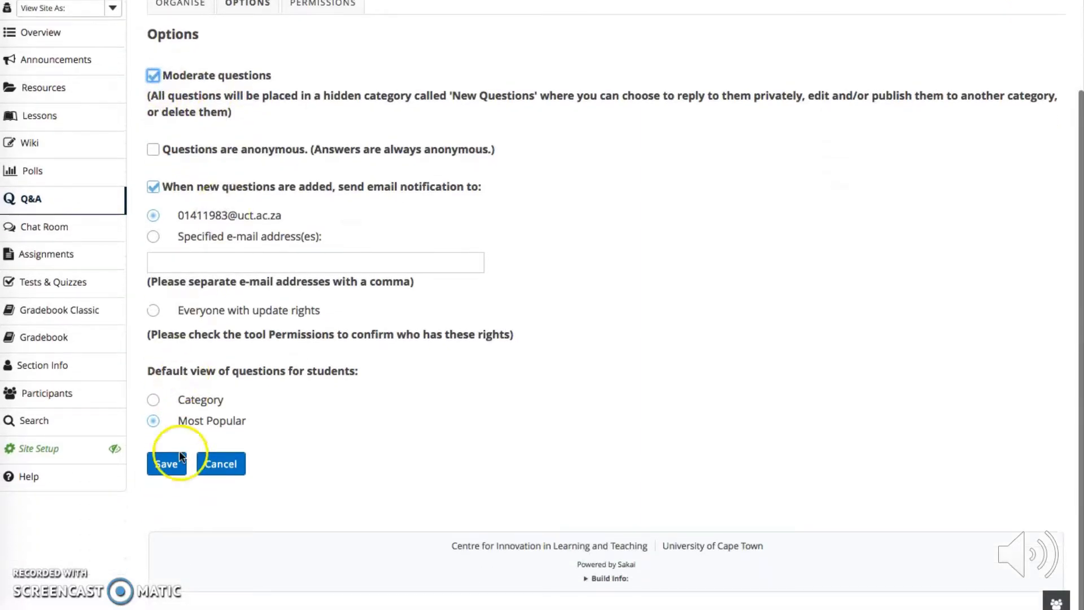
{"action": "left_click", "coordinate": [167, 471]}
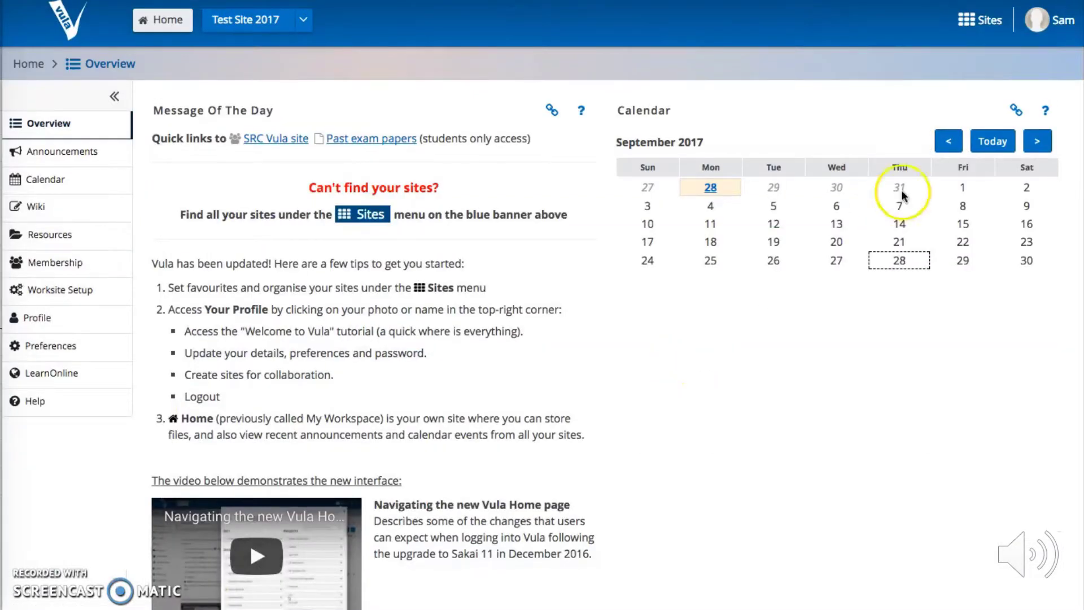
From the guest account, open the Q&A tool of Test Site 2017
{"action": "left_click", "coordinate": [1035, 33]}
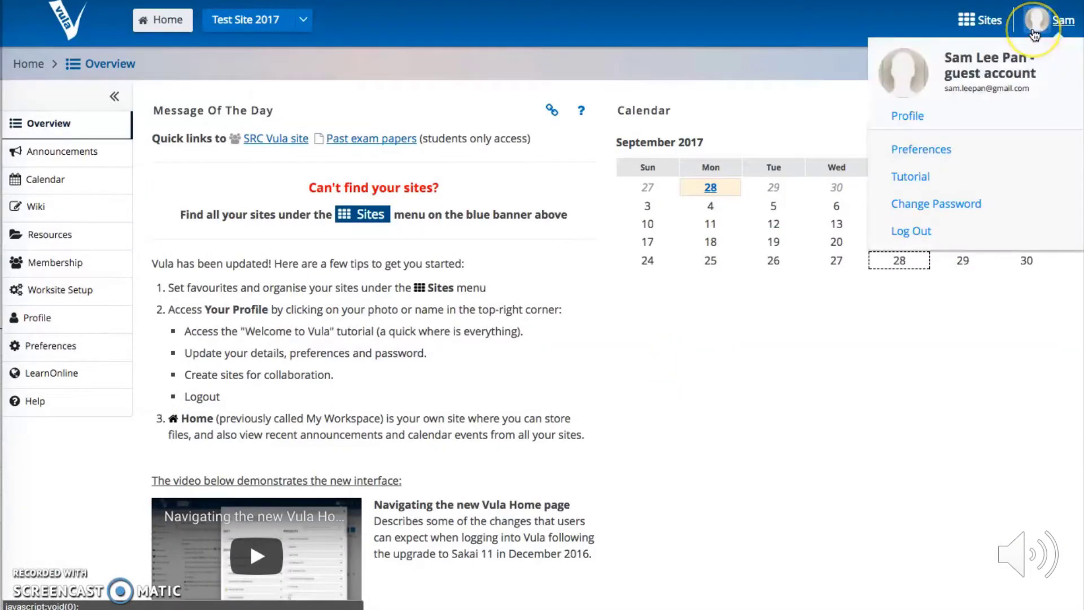
{"action": "left_click", "coordinate": [1037, 22]}
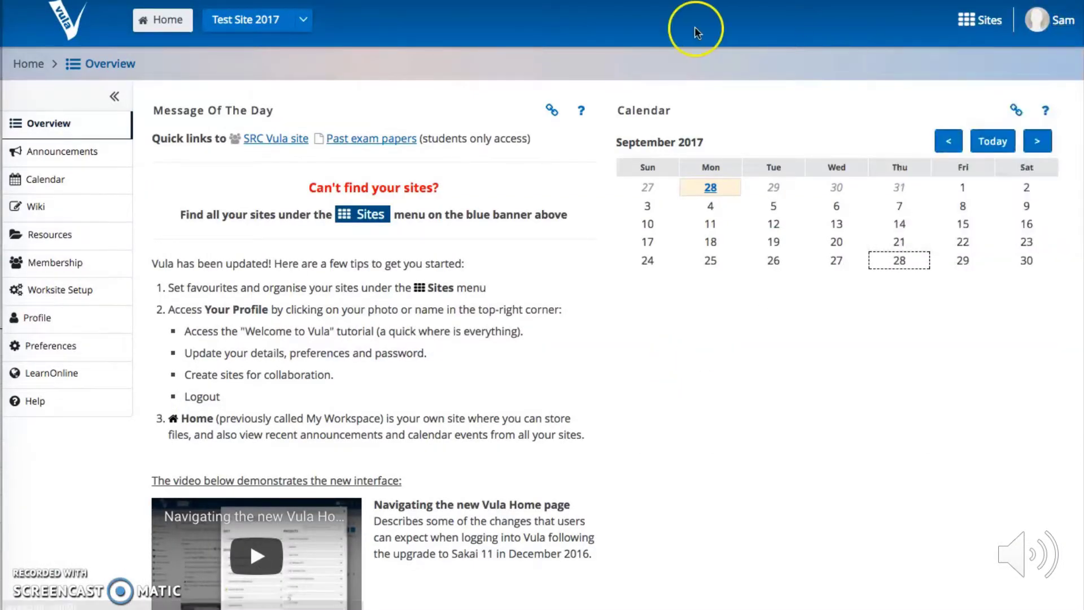
{"action": "left_click", "coordinate": [270, 28]}
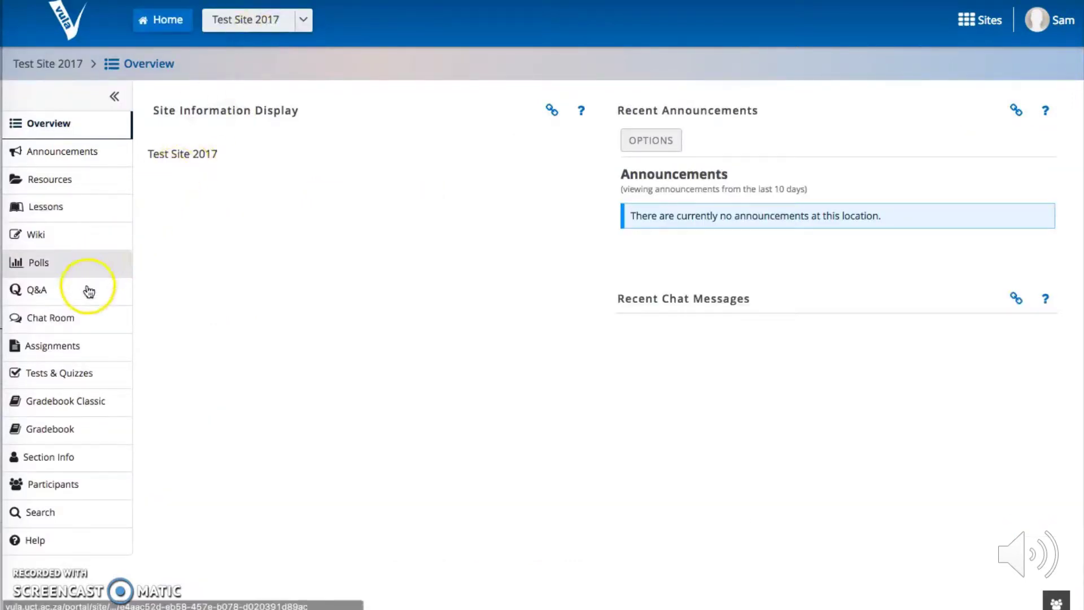
{"action": "left_click", "coordinate": [78, 304]}
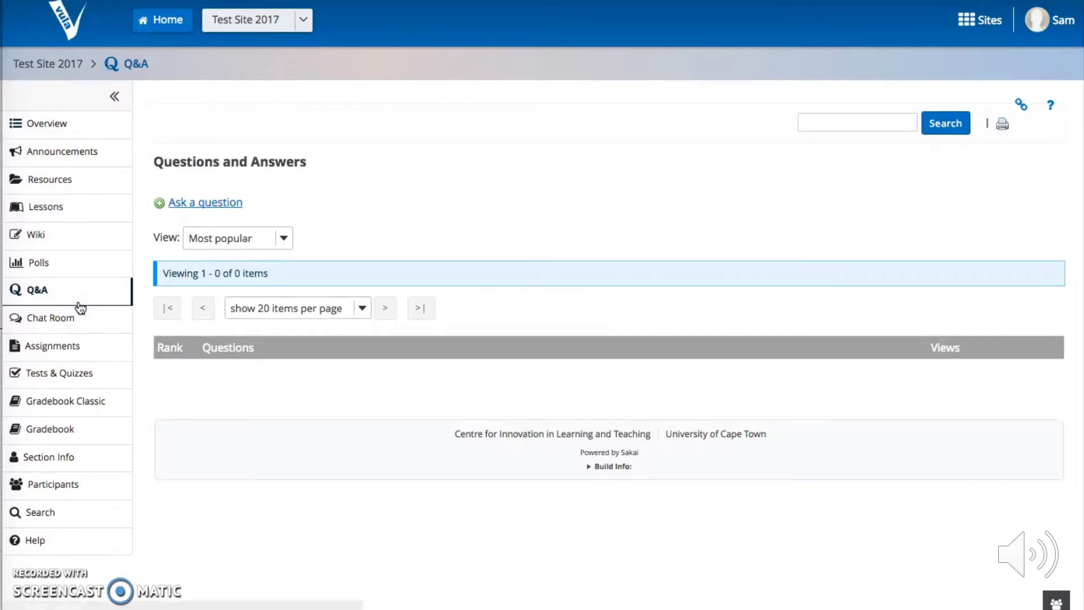
Write a new two-paragraph question about which referencing style the first essay needs and where to find a reference guide, ending with "Thank you."
{"action": "left_click", "coordinate": [229, 204]}
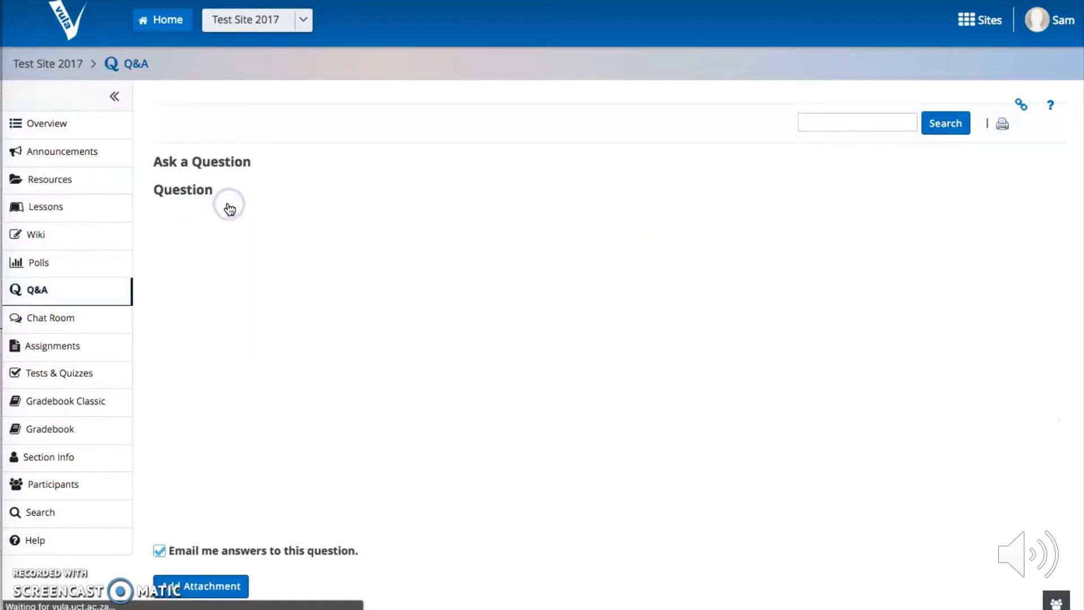
{"action": "left_click", "coordinate": [405, 317]}
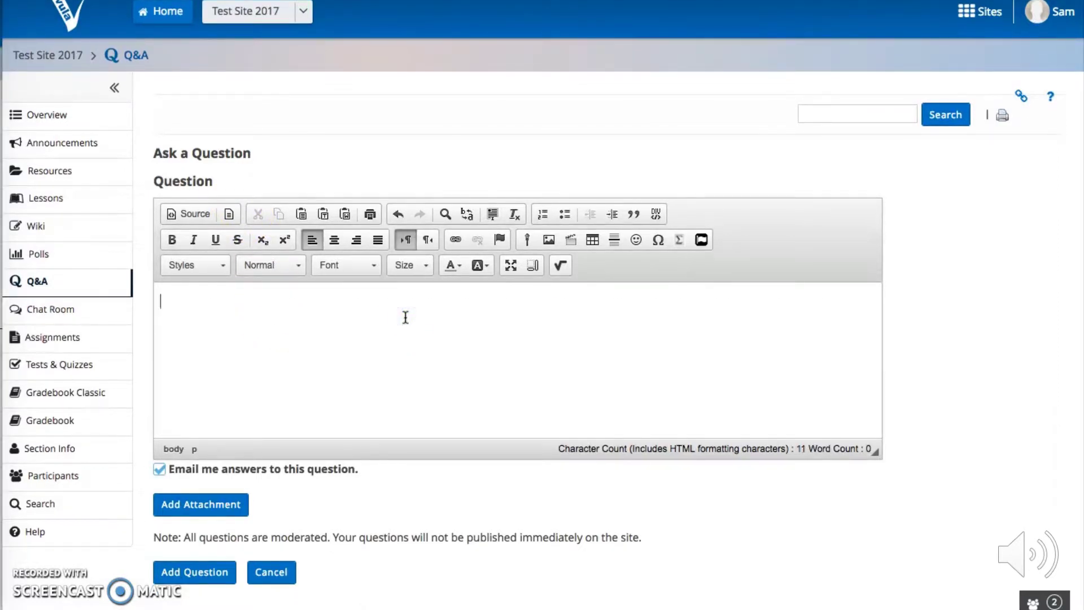
{"action": "type", "text": "I'm working on my first essay but I'm not sure about which referencing style we meant to use. Does anyone know where I can find a reference guide? Thank you."}
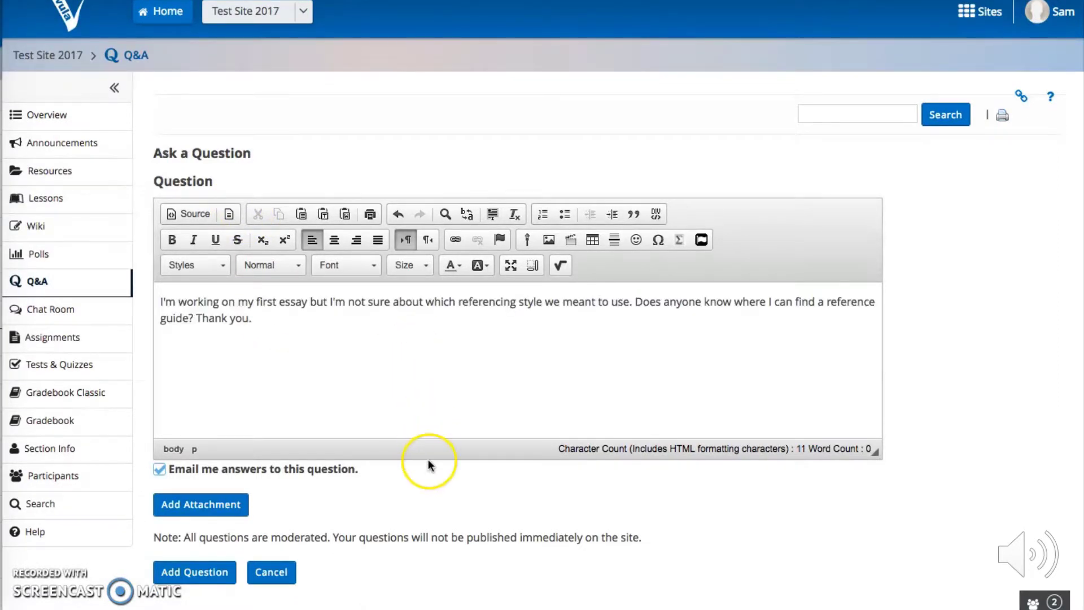
{"action": "left_click", "coordinate": [640, 302]}
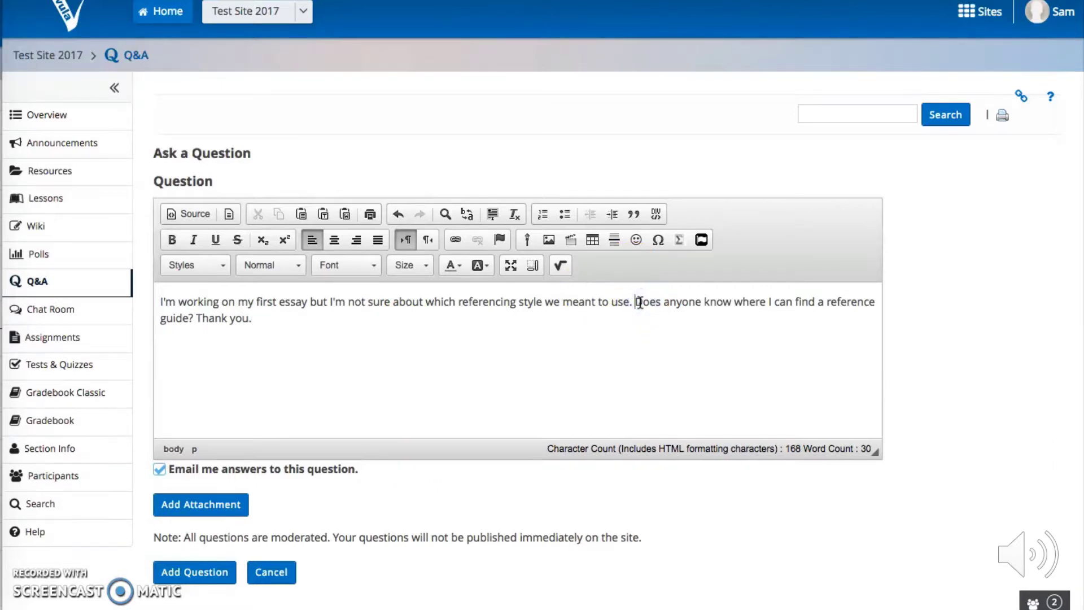
{"action": "key", "text": "Return"}
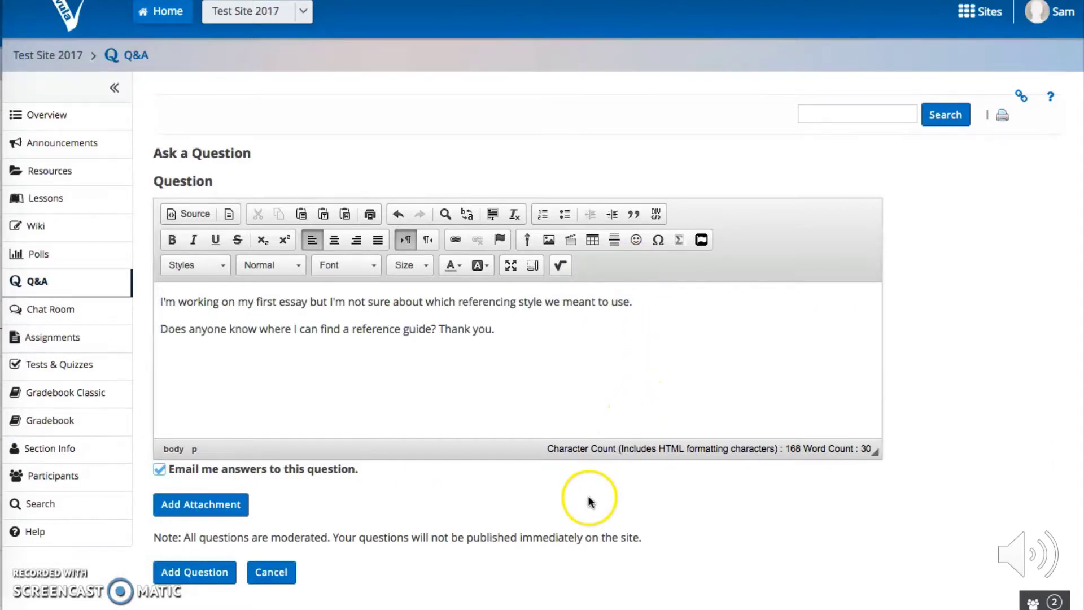
Turn off emailed answers for this question and submit it
{"action": "scroll", "coordinate": [585, 500], "scroll_direction": "down", "scroll_amount": 3}
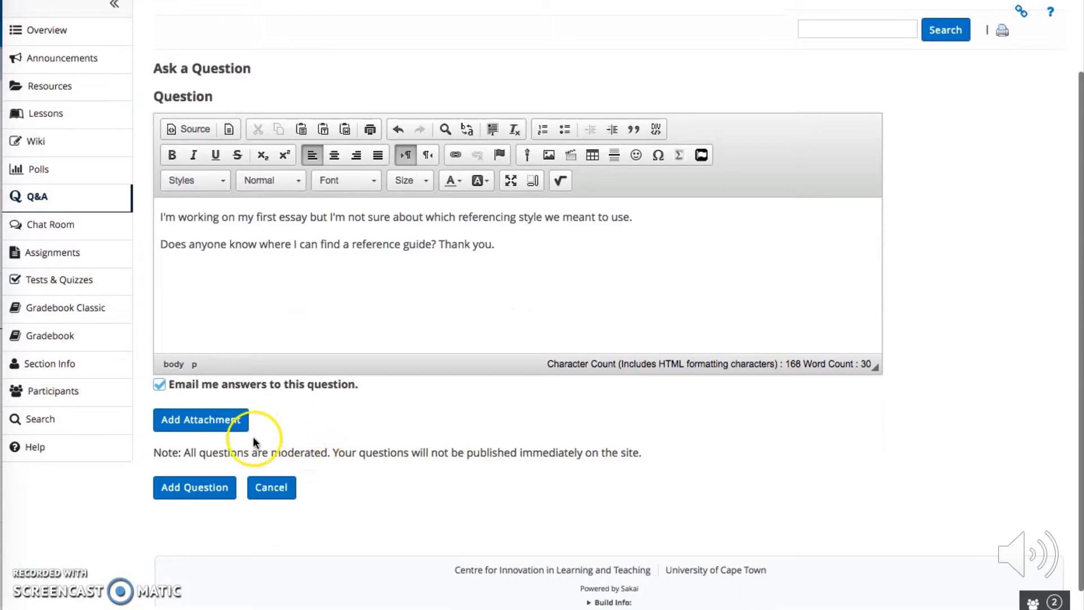
{"action": "left_click", "coordinate": [159, 384]}
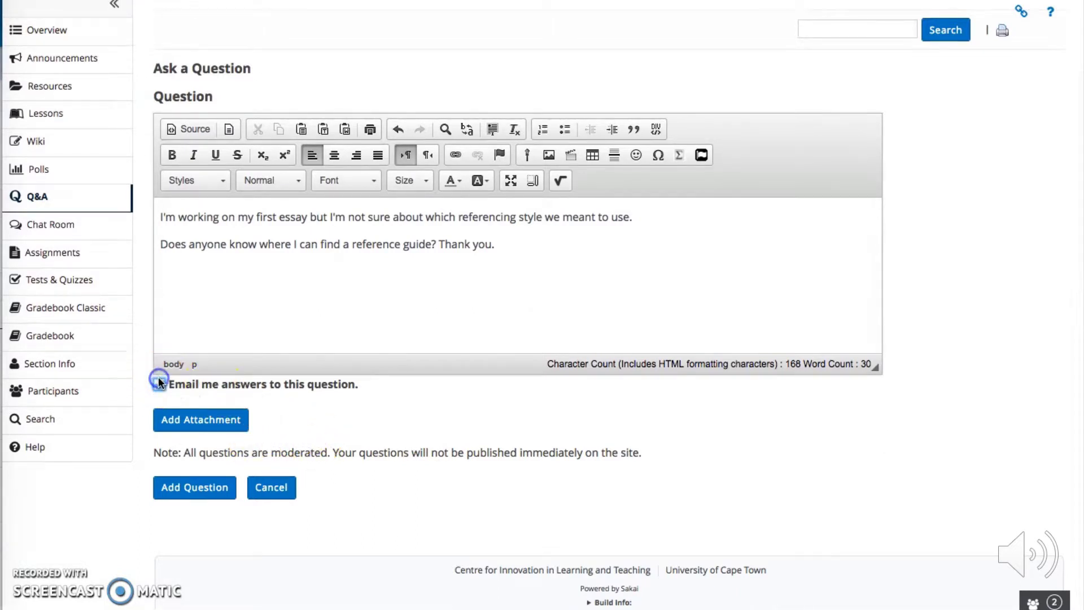
{"action": "left_click", "coordinate": [193, 488]}
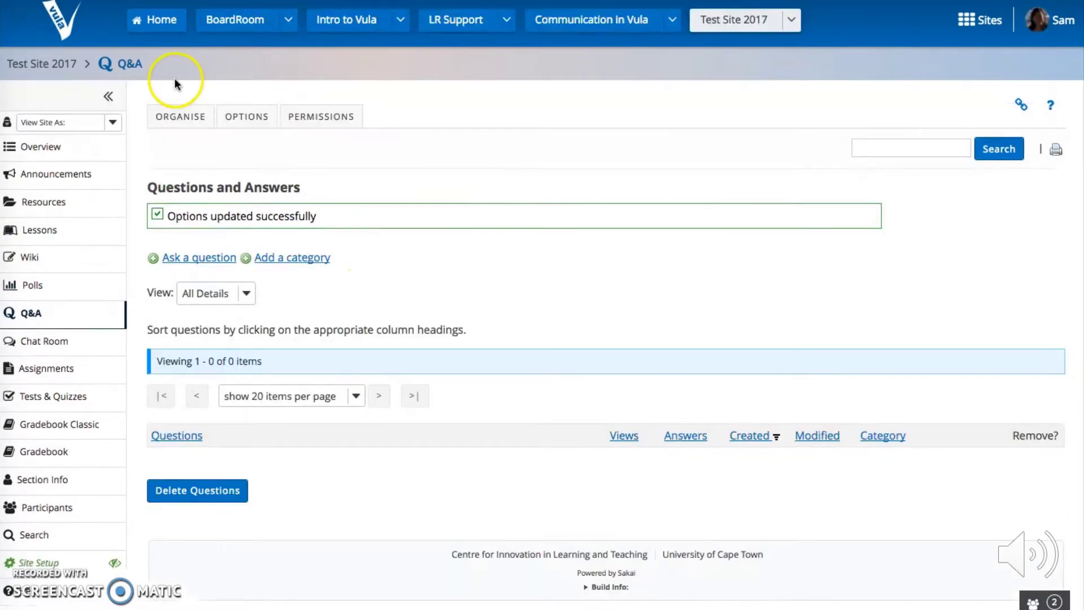
Refresh the site owner's Q&A list and open the submitted referencing question for publishing
{"action": "left_click", "coordinate": [131, 63]}
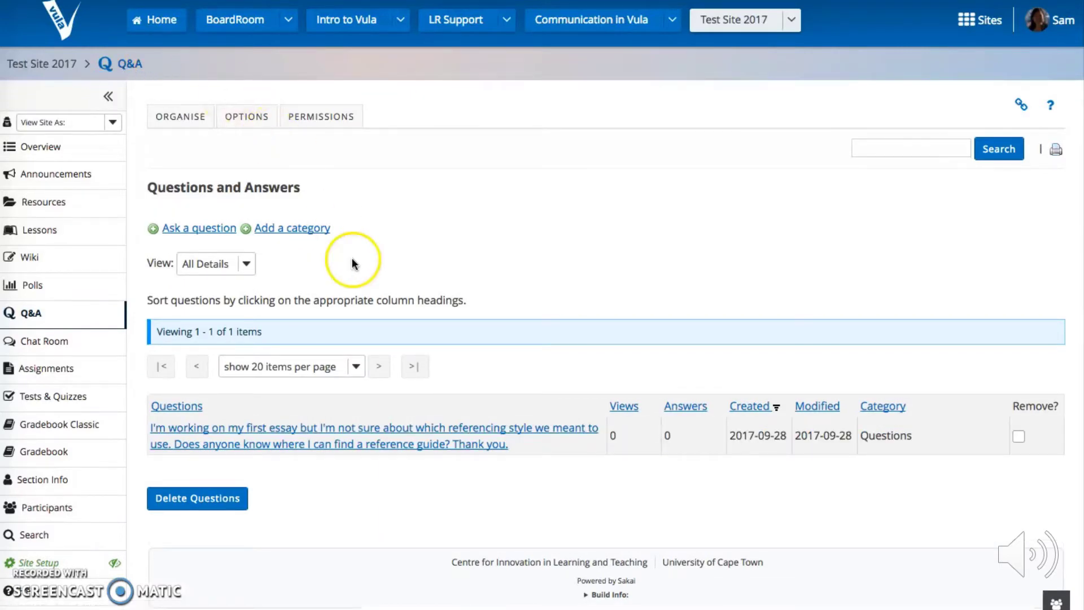
{"action": "left_click", "coordinate": [431, 440]}
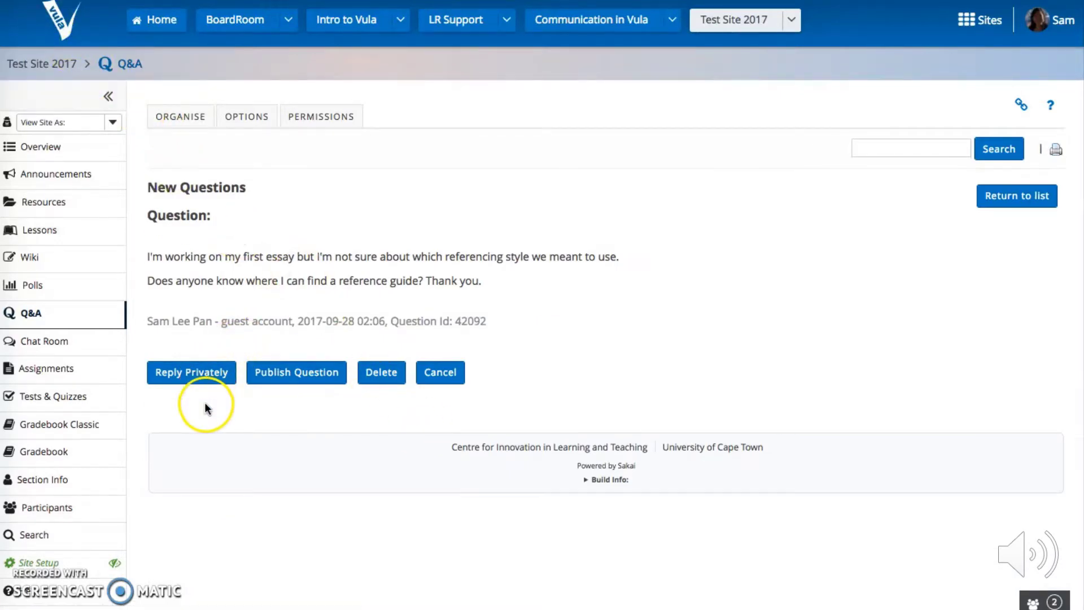
{"action": "left_click", "coordinate": [279, 379]}
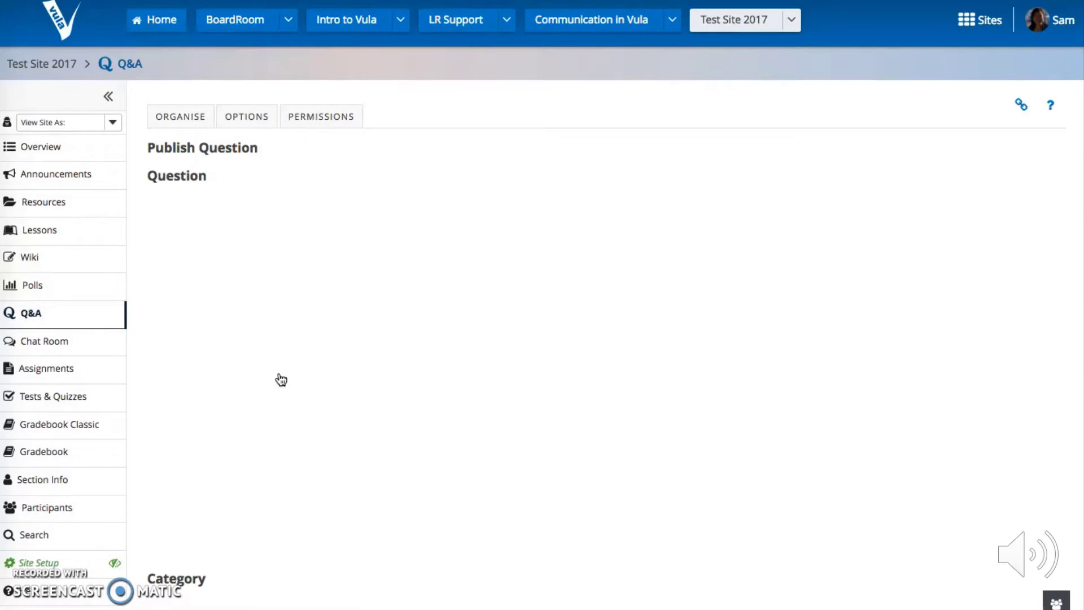
Assign the question to a new category named "Referencing and Writing" instead of the existing Questions category
{"action": "left_click", "coordinate": [347, 375]}
{"action": "scroll", "coordinate": [347, 376], "scroll_direction": "down", "scroll_amount": 2}
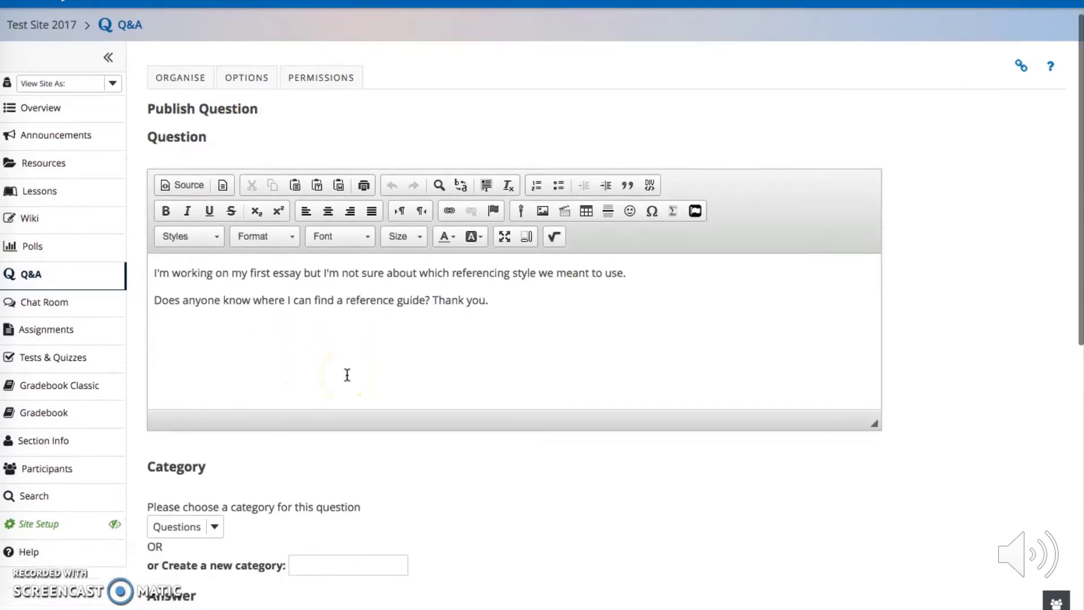
{"action": "scroll", "coordinate": [348, 375], "scroll_direction": "down", "scroll_amount": 2}
{"action": "left_click", "coordinate": [209, 367]}
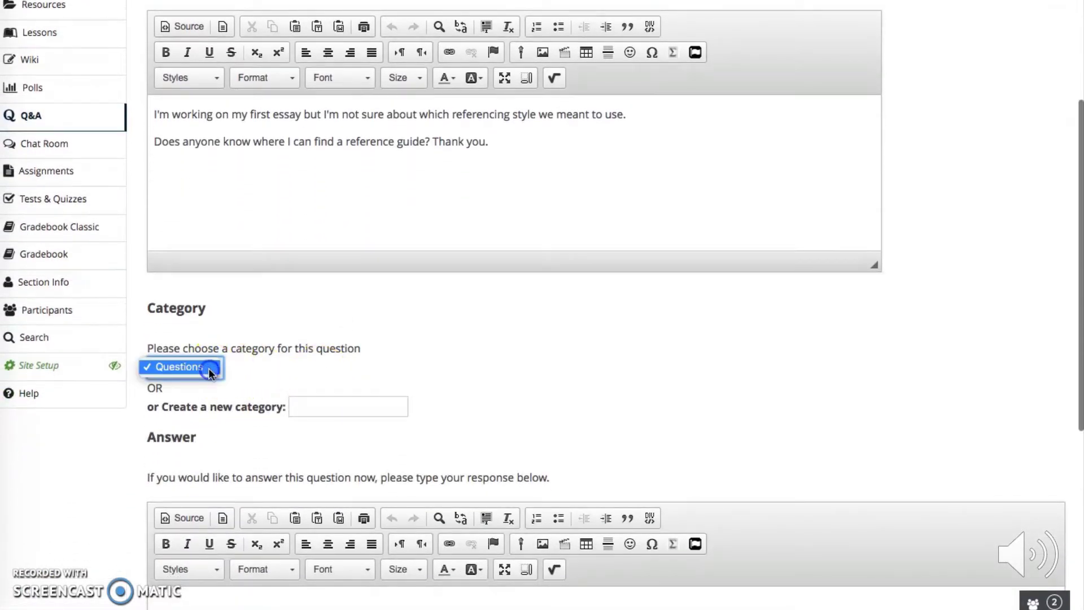
{"action": "left_click", "coordinate": [280, 369]}
{"action": "scroll", "coordinate": [280, 368], "scroll_direction": "down", "scroll_amount": 1}
{"action": "left_click", "coordinate": [311, 372]}
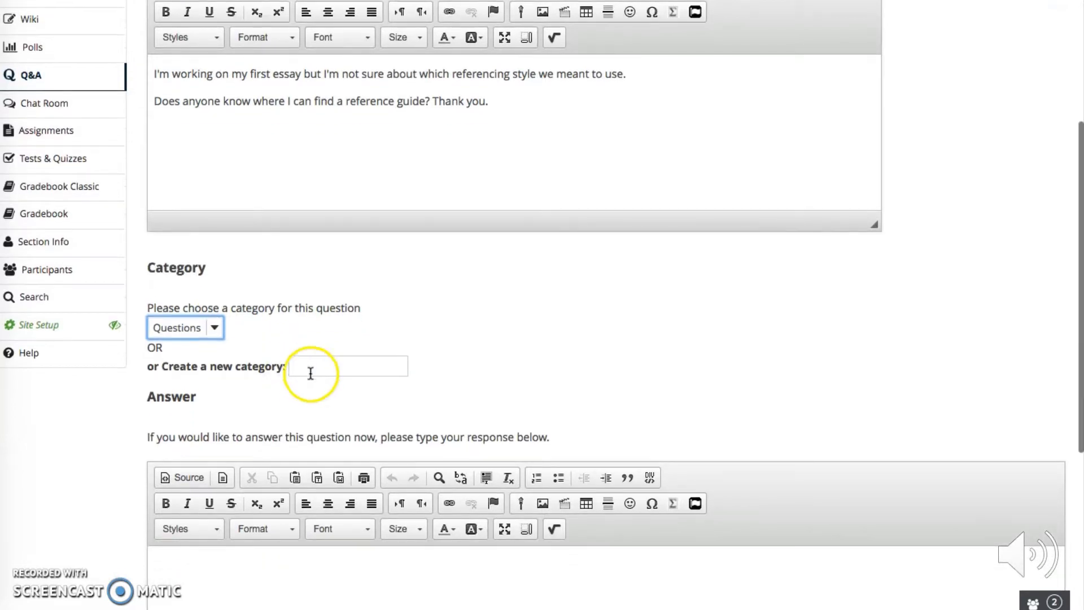
{"action": "scroll", "coordinate": [312, 374], "scroll_direction": "down", "scroll_amount": 1}
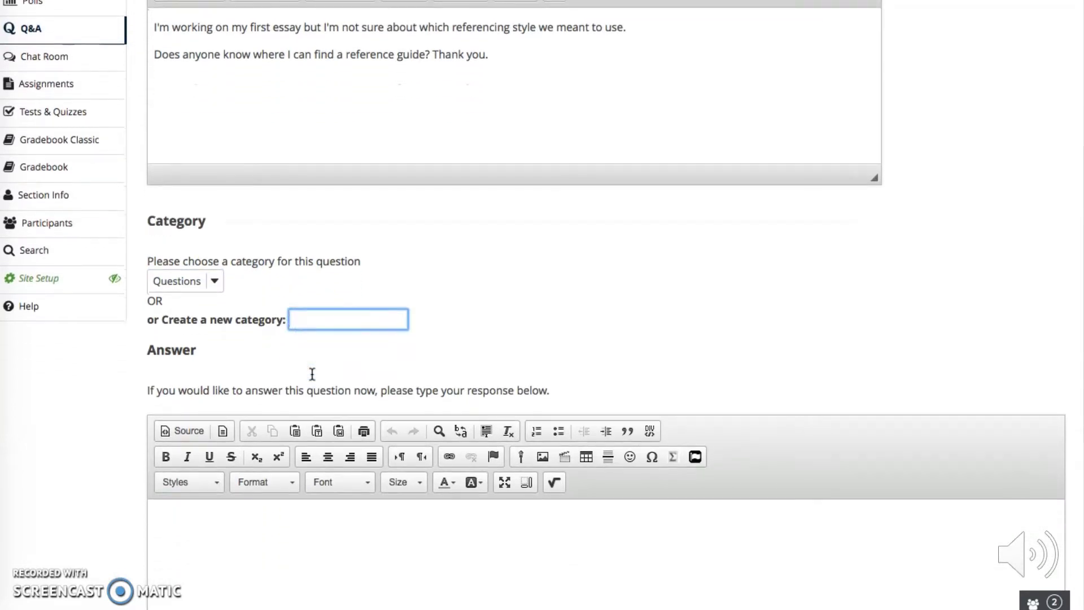
{"action": "type", "text": "Referencing and Wr"}
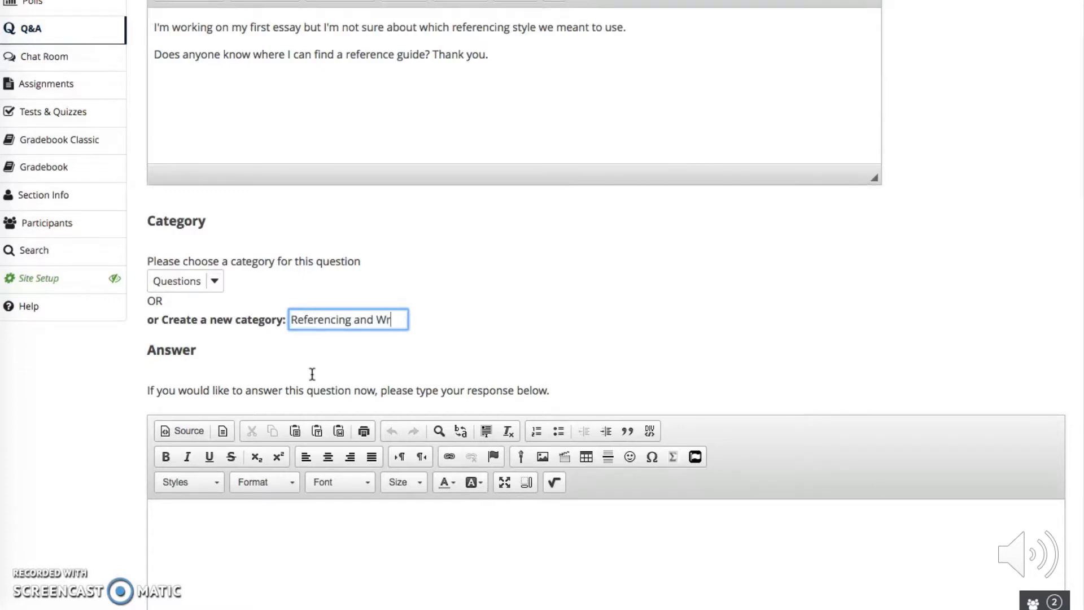
{"action": "type", "text": "iting"}
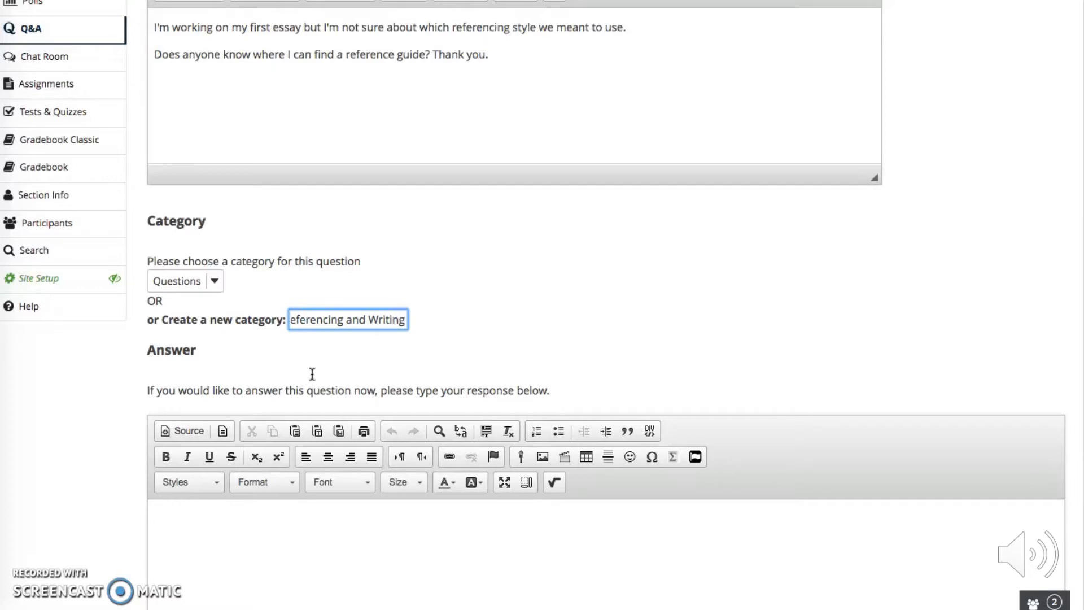
Publish the moderated question without adding an answer
{"action": "scroll", "coordinate": [312, 374], "scroll_direction": "down", "scroll_amount": 2}
{"action": "scroll", "coordinate": [312, 375], "scroll_direction": "down", "scroll_amount": 2}
{"action": "left_click_drag", "start_coordinate": [221, 501], "coordinate": [195, 515]}
{"action": "left_click", "coordinate": [181, 518]}
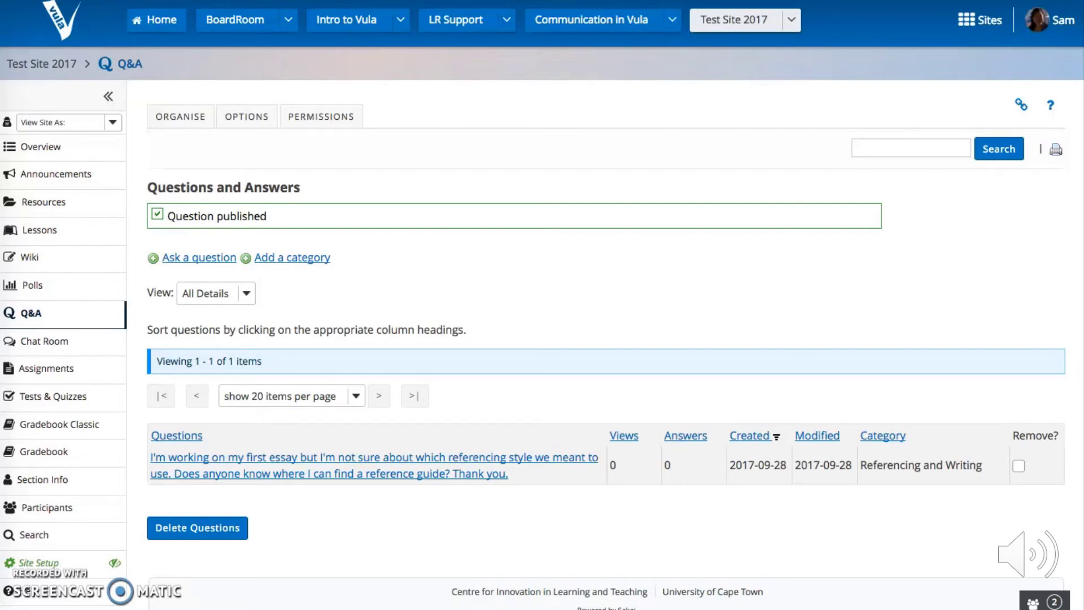
Open the site help and read the Questions and Answers topics Q&A Overview, Ask a question and Answer a question
{"action": "left_click", "coordinate": [89, 160]}
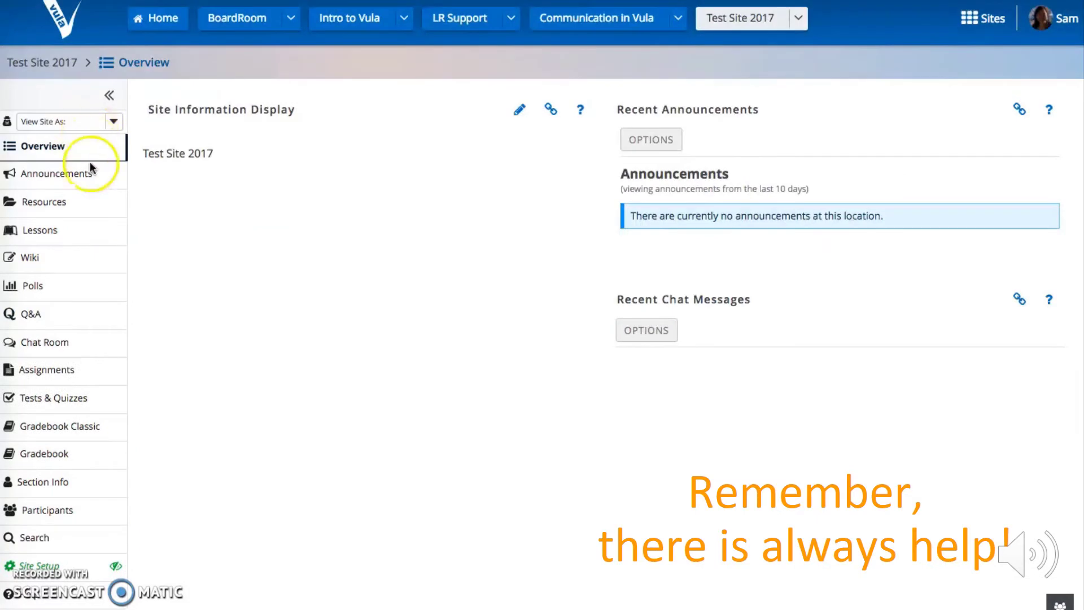
{"action": "left_click", "coordinate": [47, 598]}
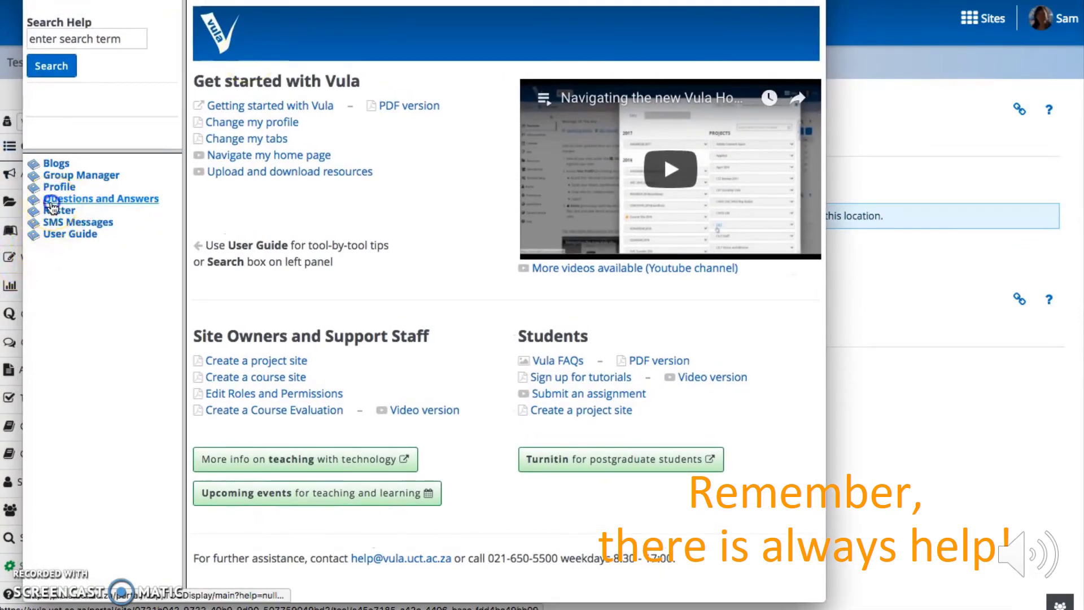
{"action": "left_click", "coordinate": [54, 201]}
{"action": "left_click", "coordinate": [58, 214]}
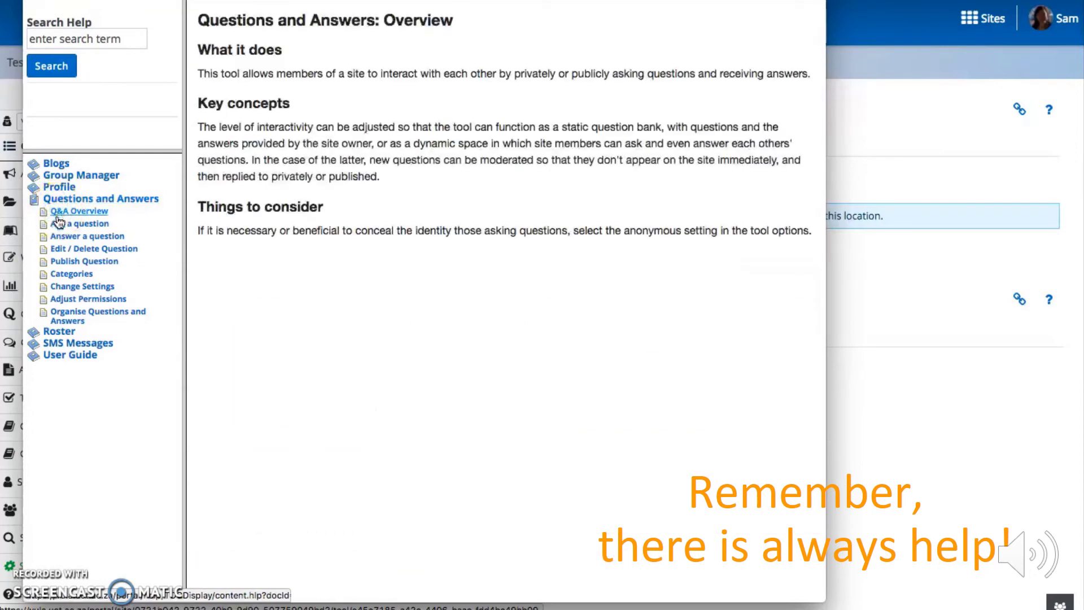
{"action": "left_click", "coordinate": [59, 224]}
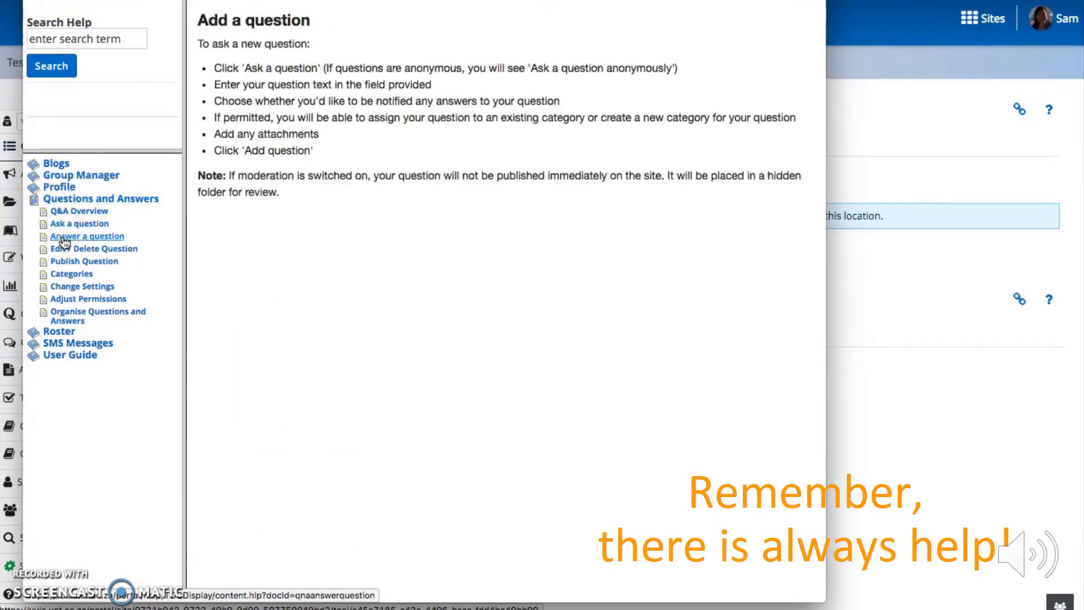
{"action": "left_click", "coordinate": [63, 236]}
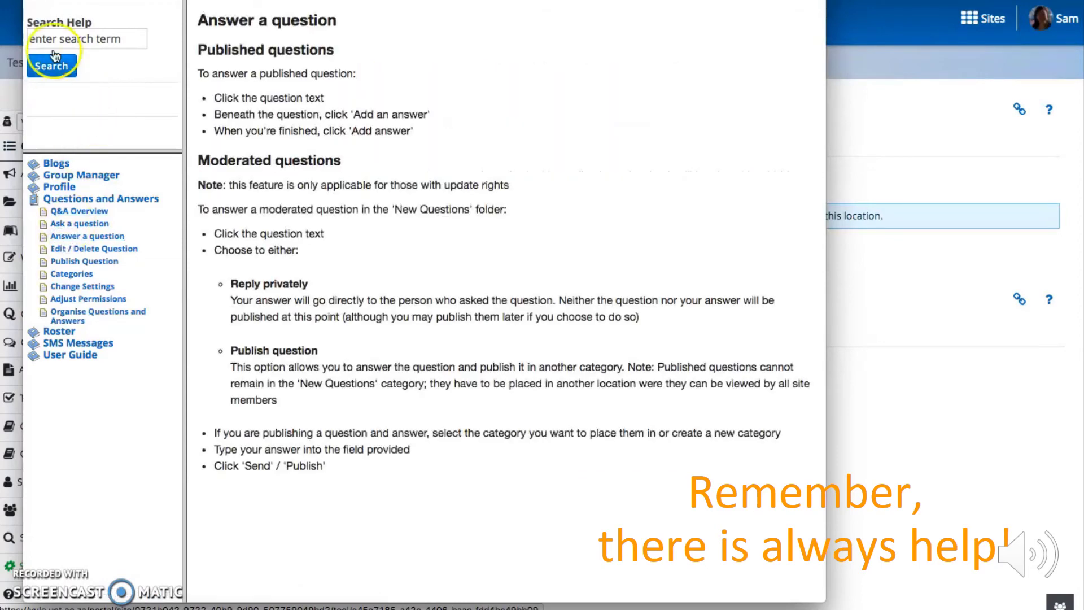